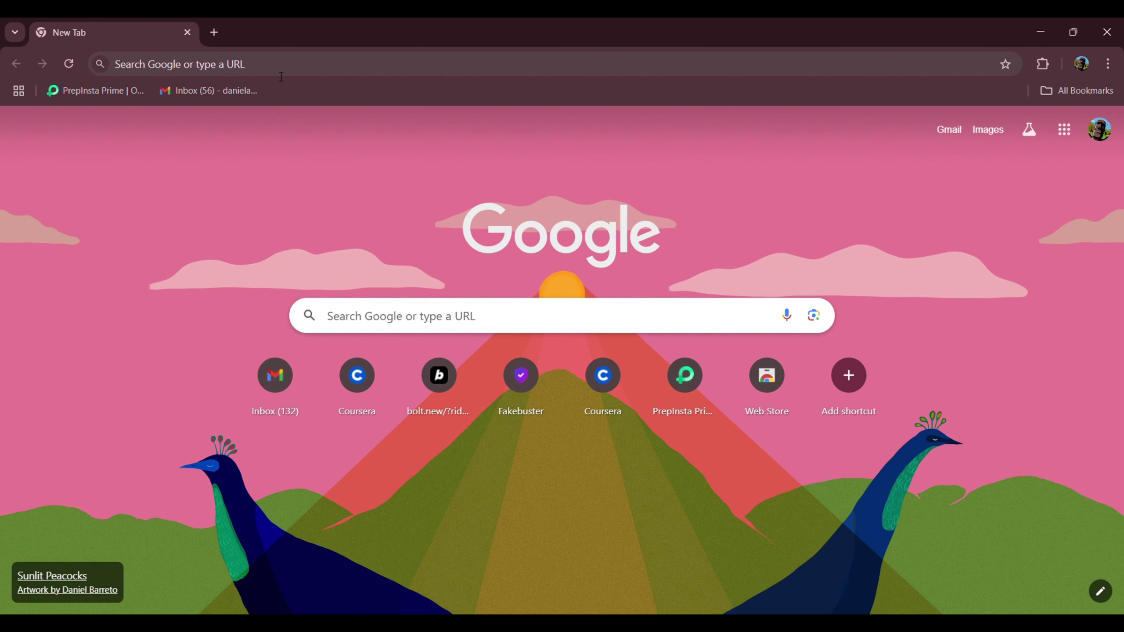
# Search the web for "bolt hackathon" and open the Hackathon | Bolt.new site
pyautogui.click(281, 66)
pyautogui.write('bol')
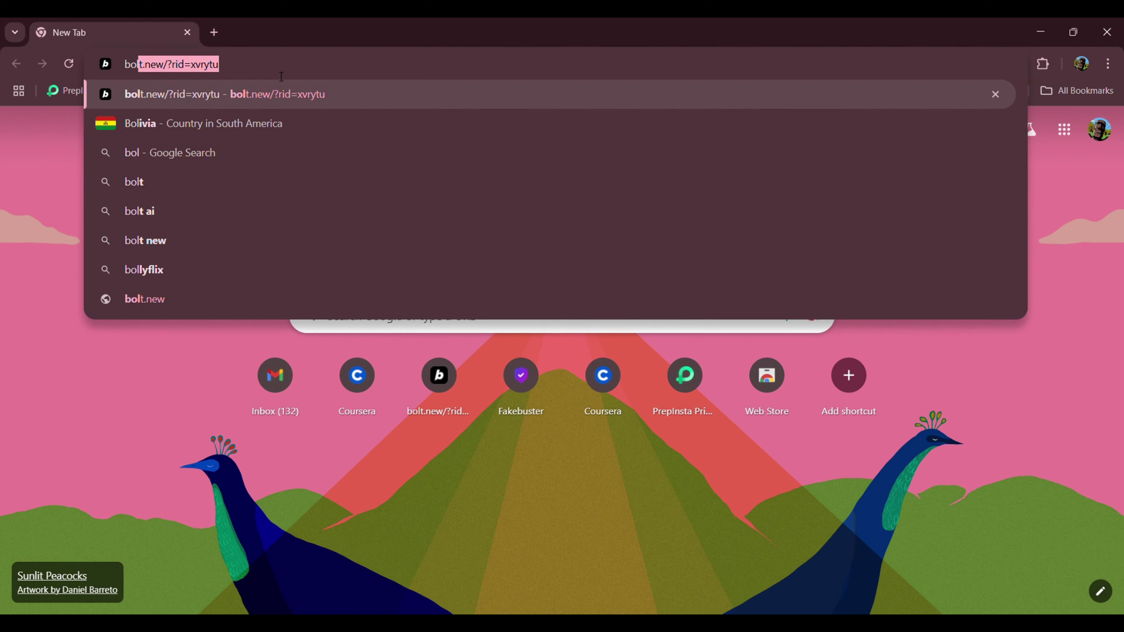
pyautogui.write('t.hack')
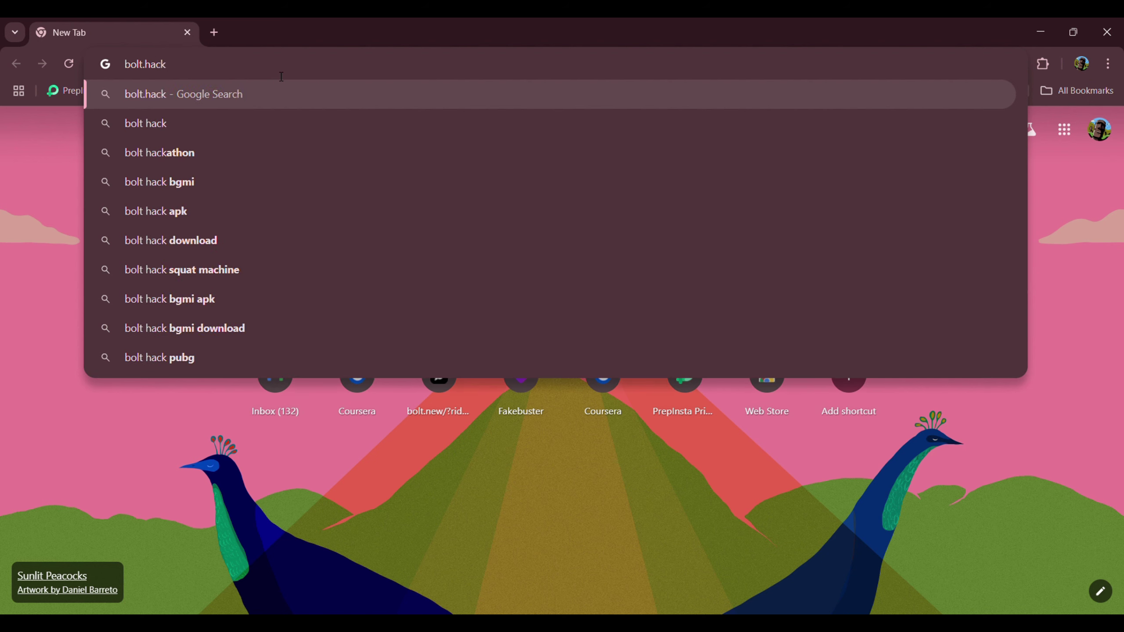
pyautogui.click(235, 151)
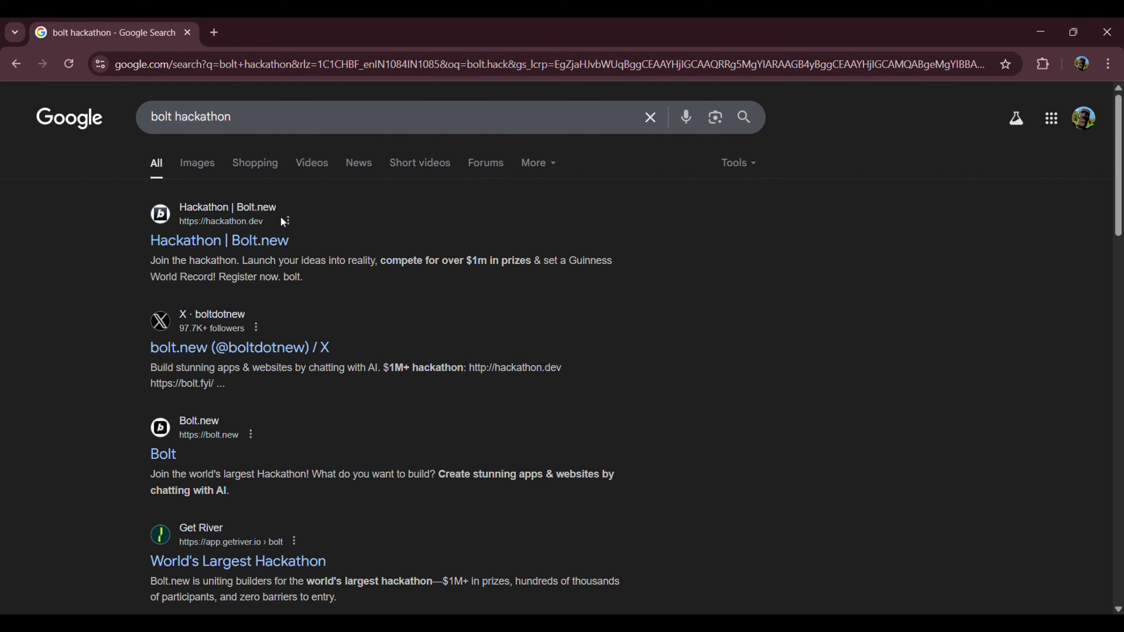
pyautogui.click(233, 248)
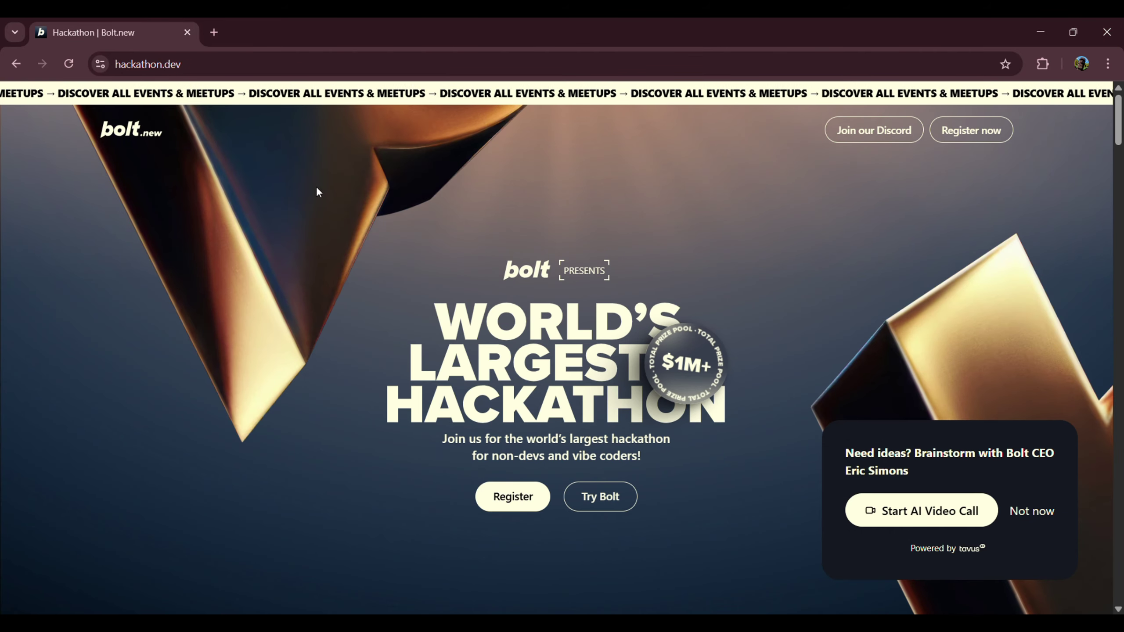
# Examine the hackathon page's introduction and the time left to submit
pyautogui.scroll(-3, 504, 366)
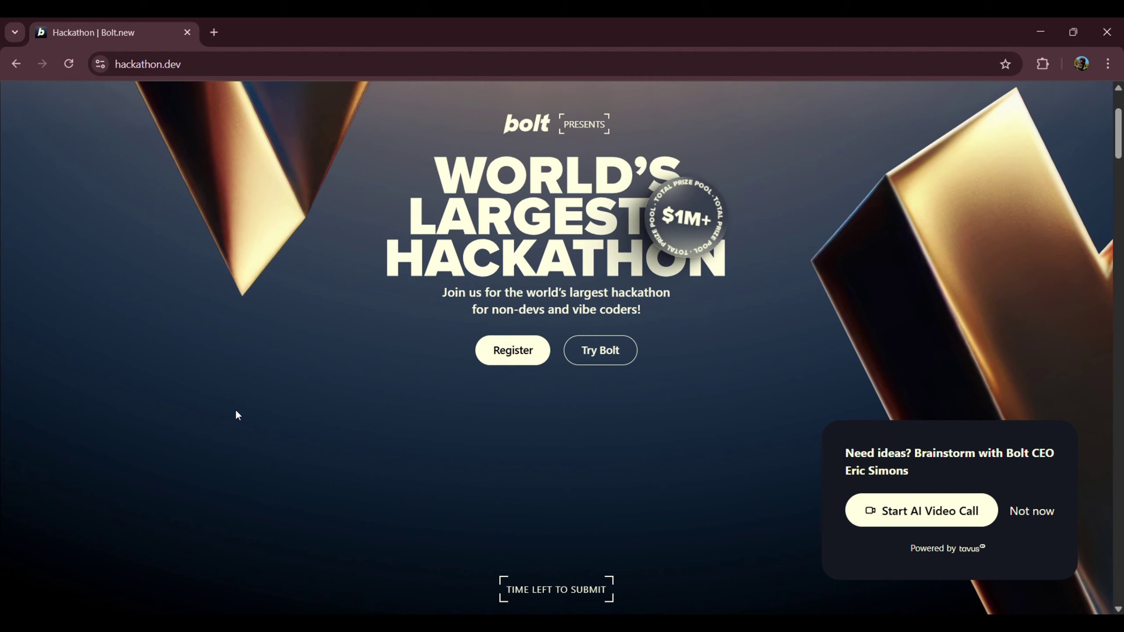
pyautogui.scroll(-3, 371, 414)
pyautogui.scroll(3, 382, 415)
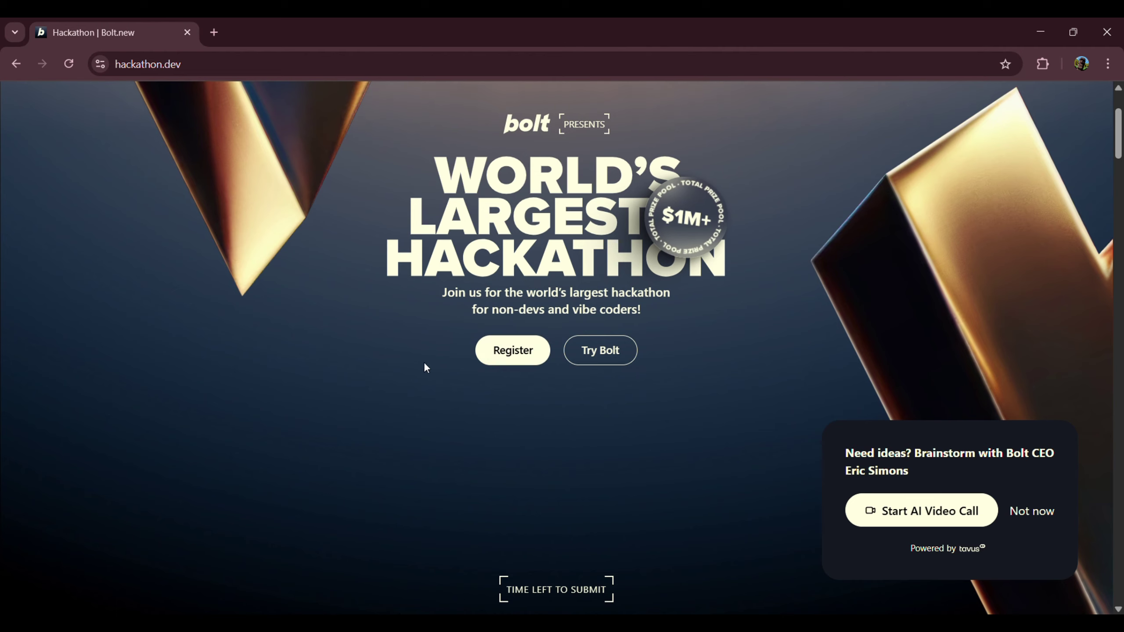
pyautogui.scroll(-6, 322, 354)
pyautogui.scroll(-3, 323, 354)
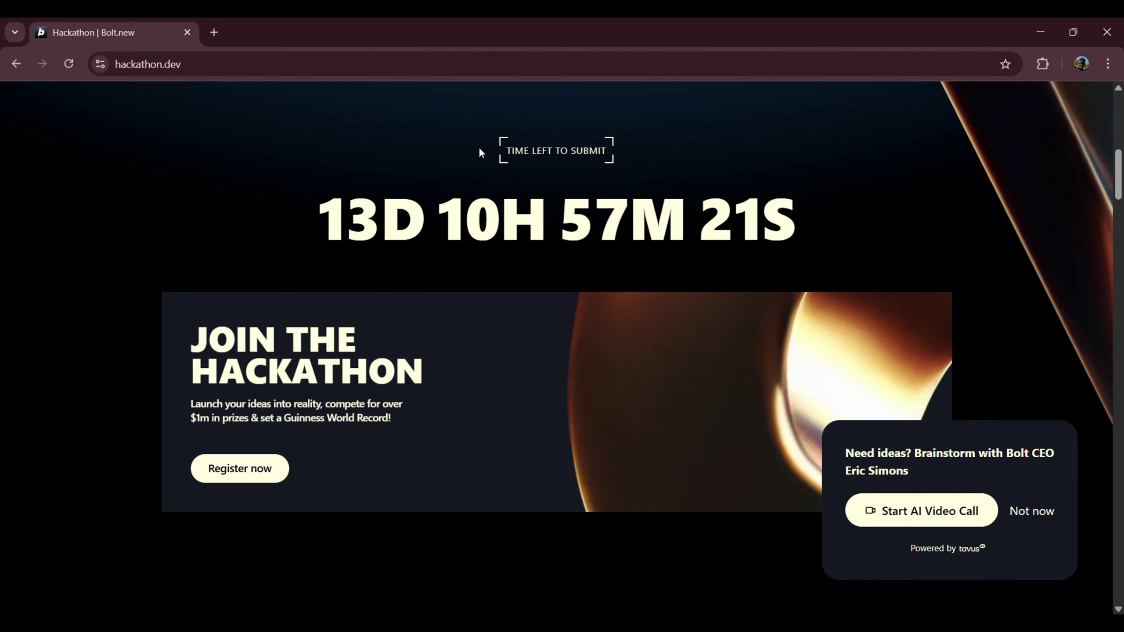
pyautogui.moveTo(478, 147); pyautogui.dragTo(806, 239)
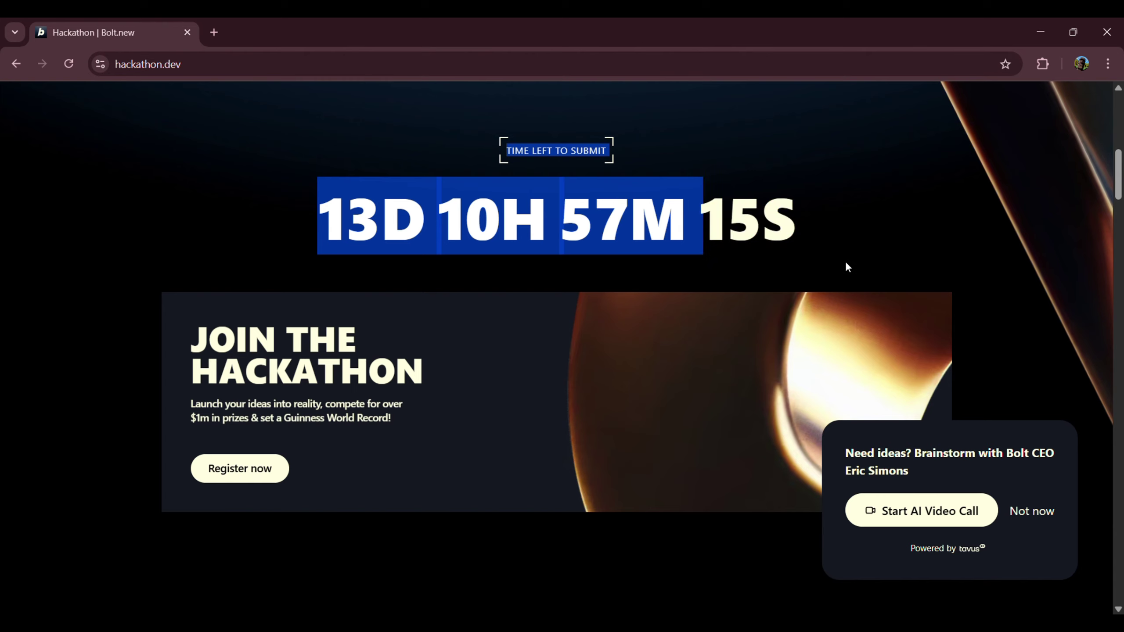
pyautogui.click(600, 295)
# Review the hackathon's prize description, the schedule of event dates and the judges section
pyautogui.scroll(-5, 442, 321)
pyautogui.scroll(3, 397, 349)
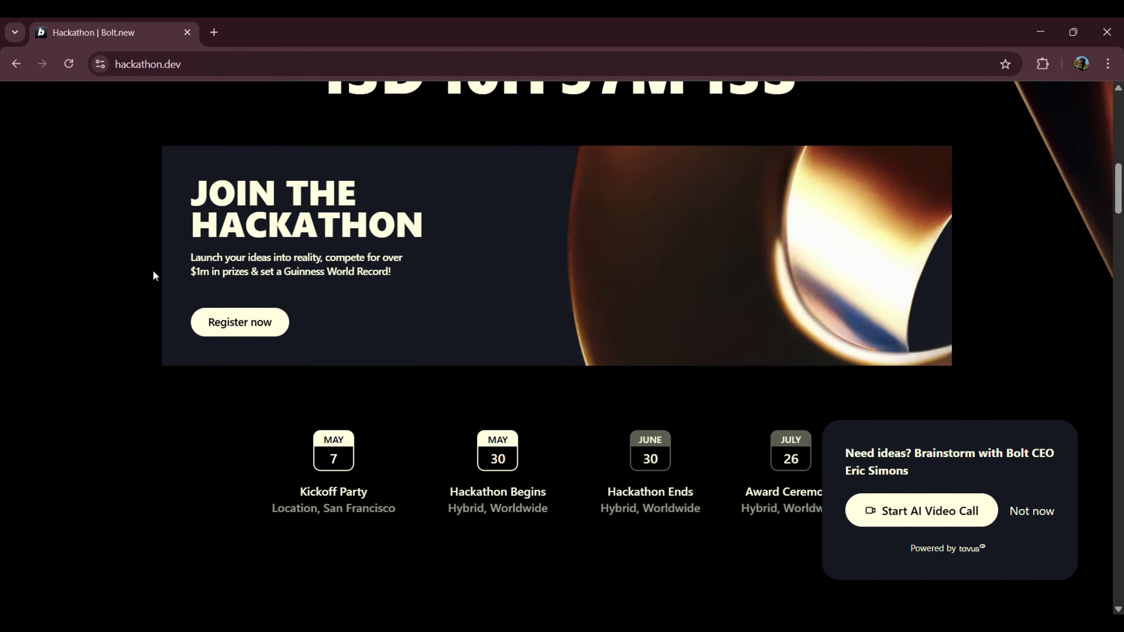
pyautogui.moveTo(167, 277); pyautogui.dragTo(317, 292)
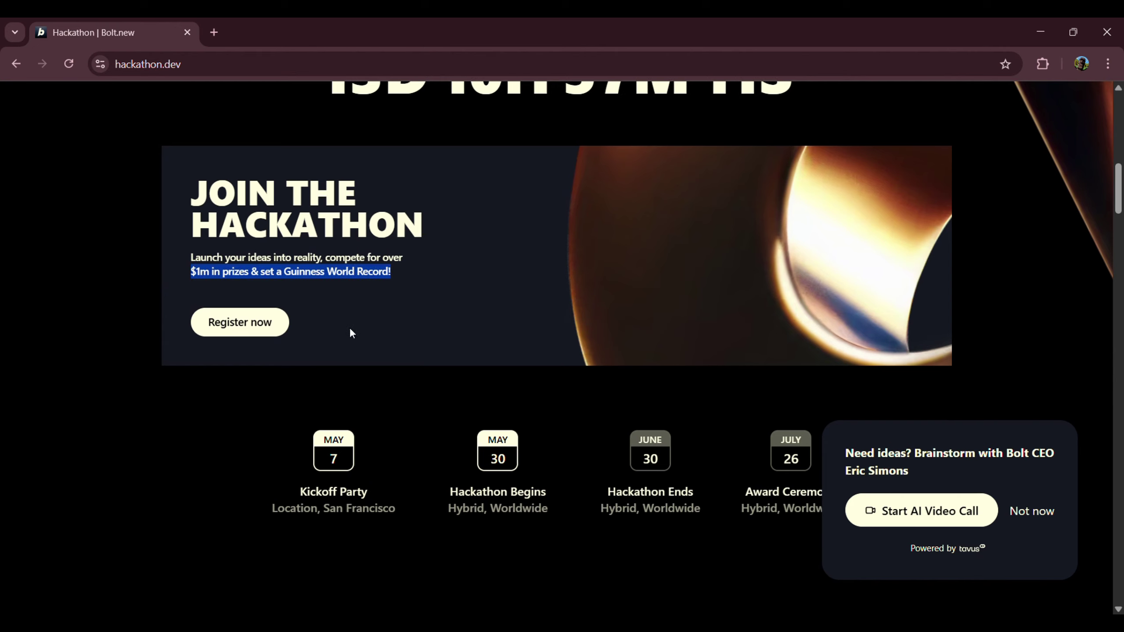
pyautogui.click(151, 383)
pyautogui.scroll(-3, 151, 383)
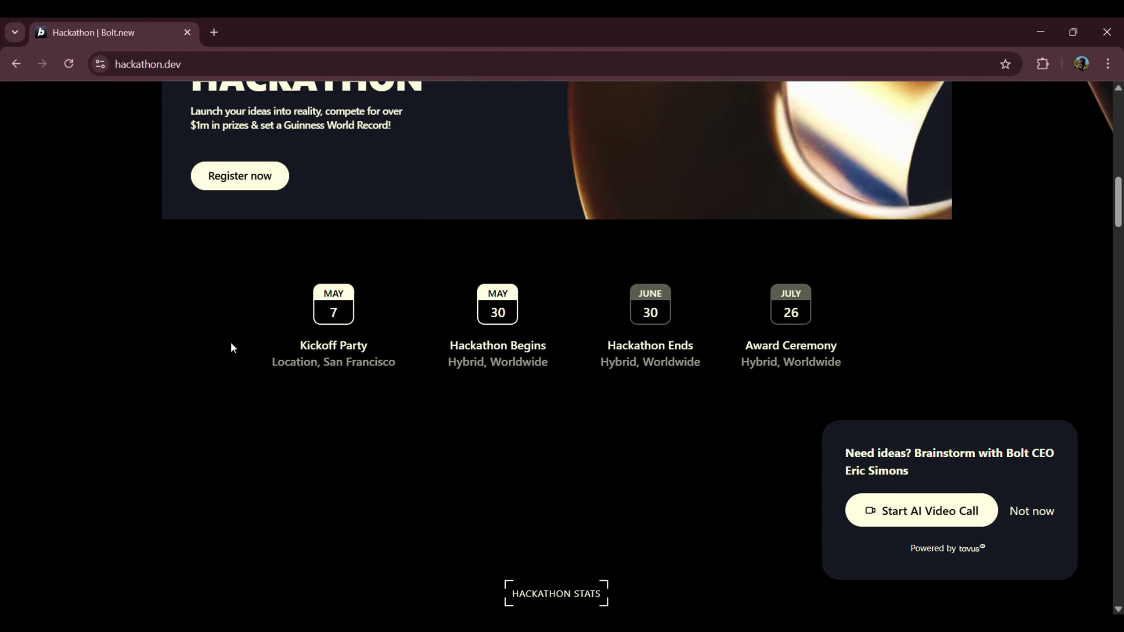
pyautogui.moveTo(238, 352); pyautogui.dragTo(480, 440)
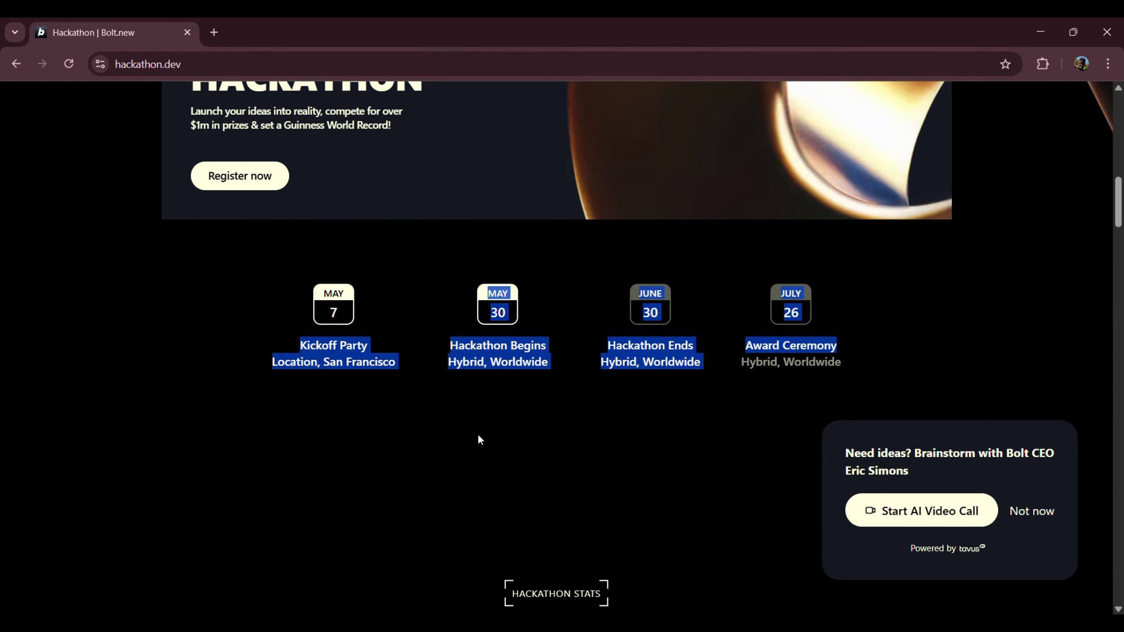
pyautogui.click(249, 294)
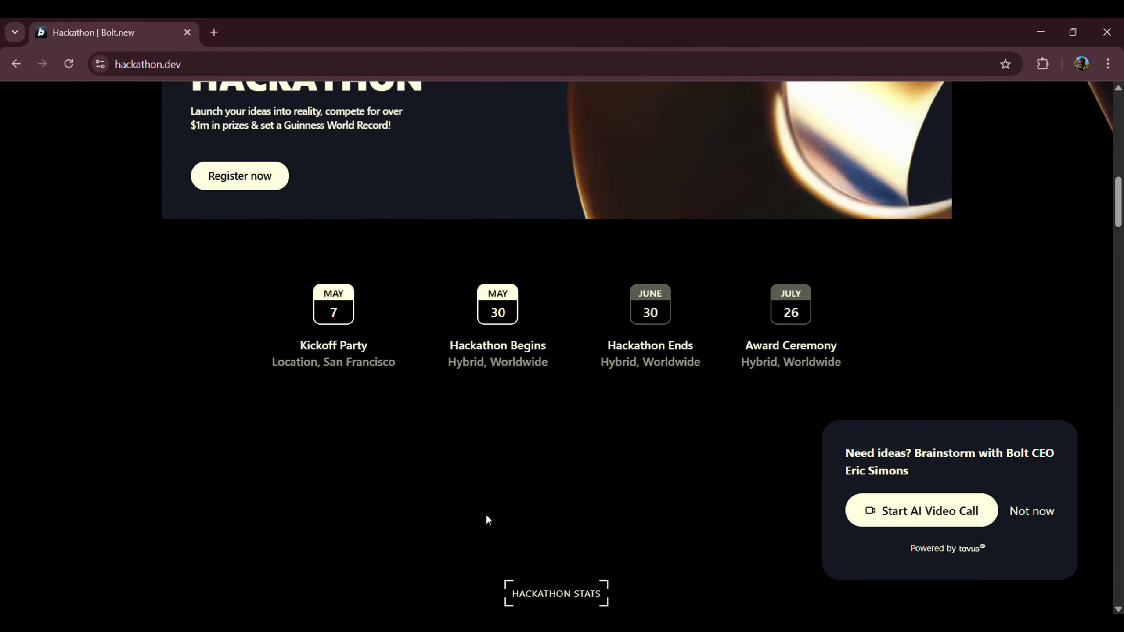
pyautogui.scroll(-5, 474, 495)
pyautogui.scroll(-10, 418, 445)
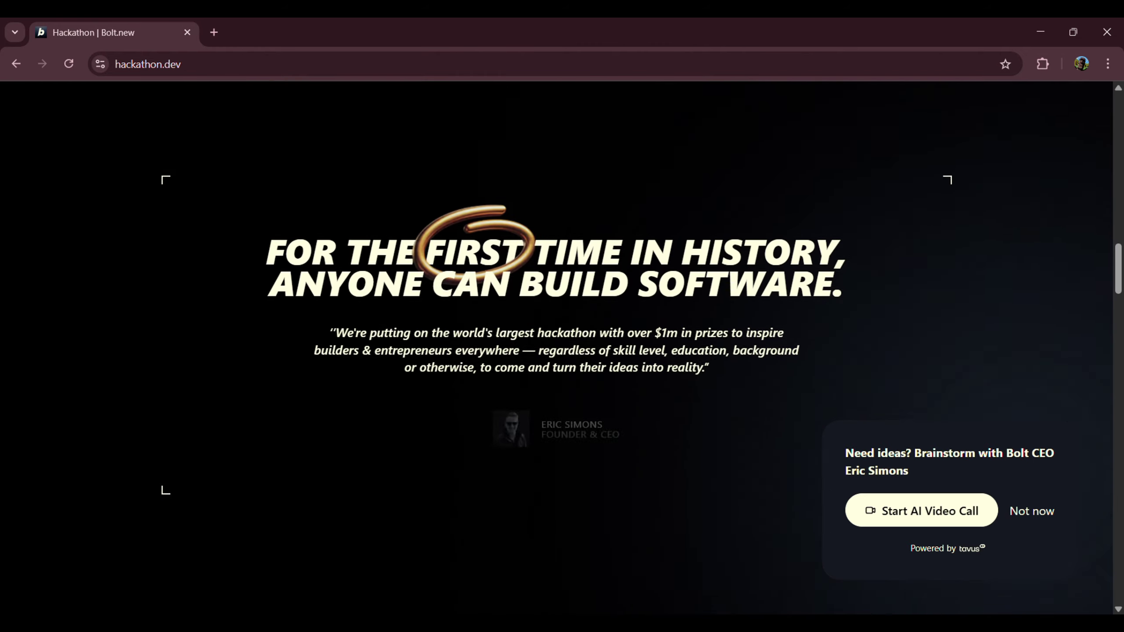
pyautogui.scroll(-15, 413, 432)
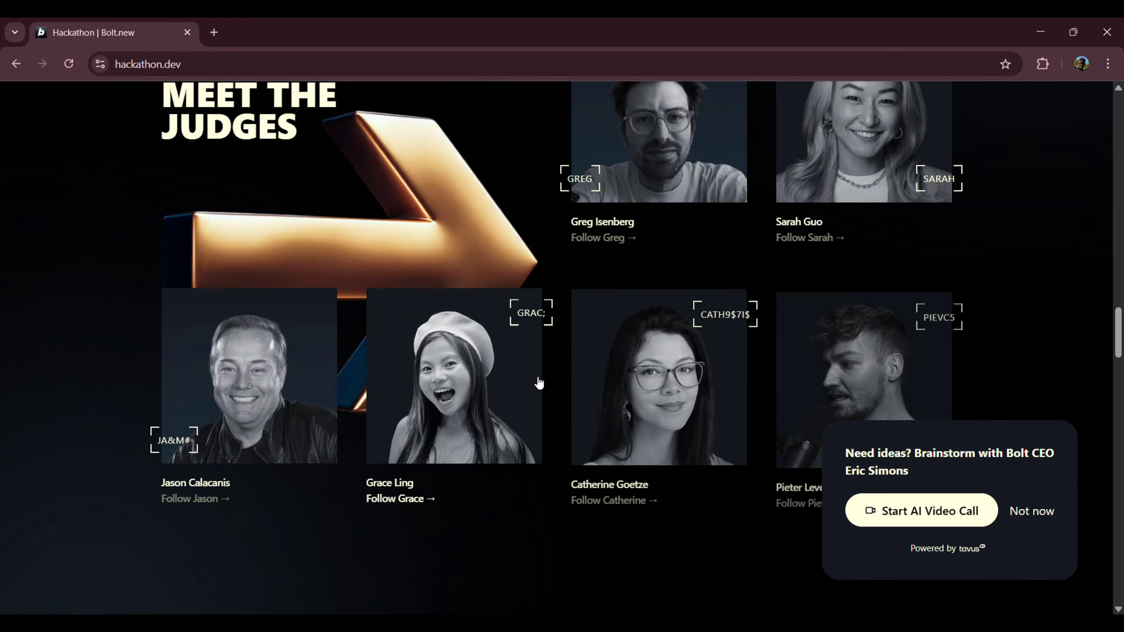
pyautogui.scroll(-10, 544, 384)
pyautogui.scroll(-5, 501, 419)
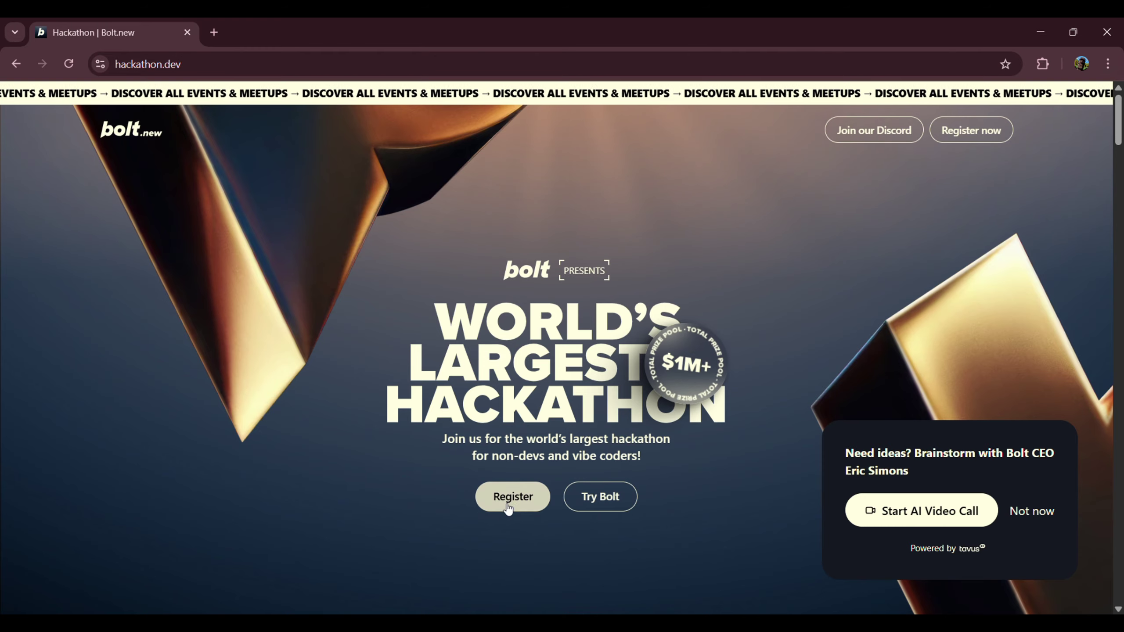
# Go to the hackathon's Devpost registration page and choose to join the hackathon
pyautogui.click(508, 503)
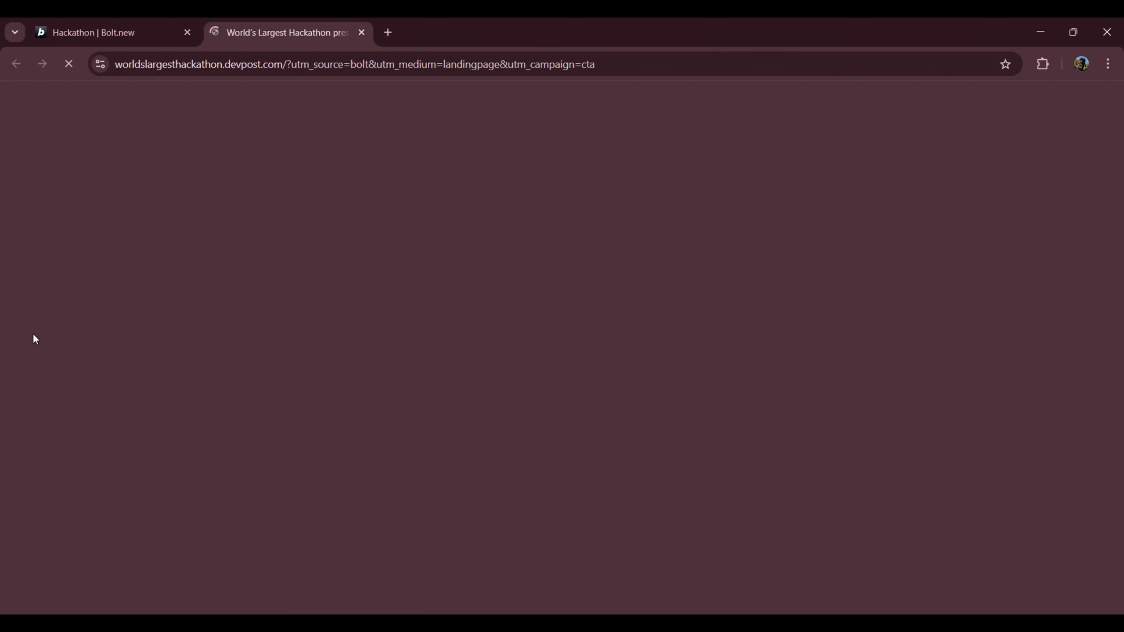
pyautogui.scroll(-3, 45, 329)
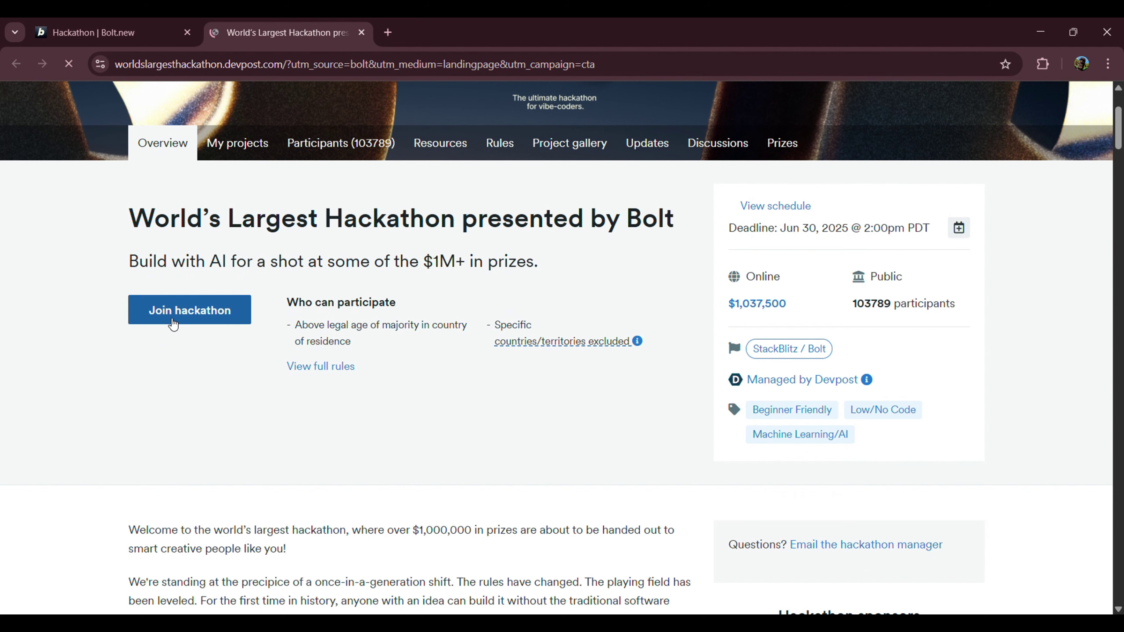
pyautogui.click(173, 324)
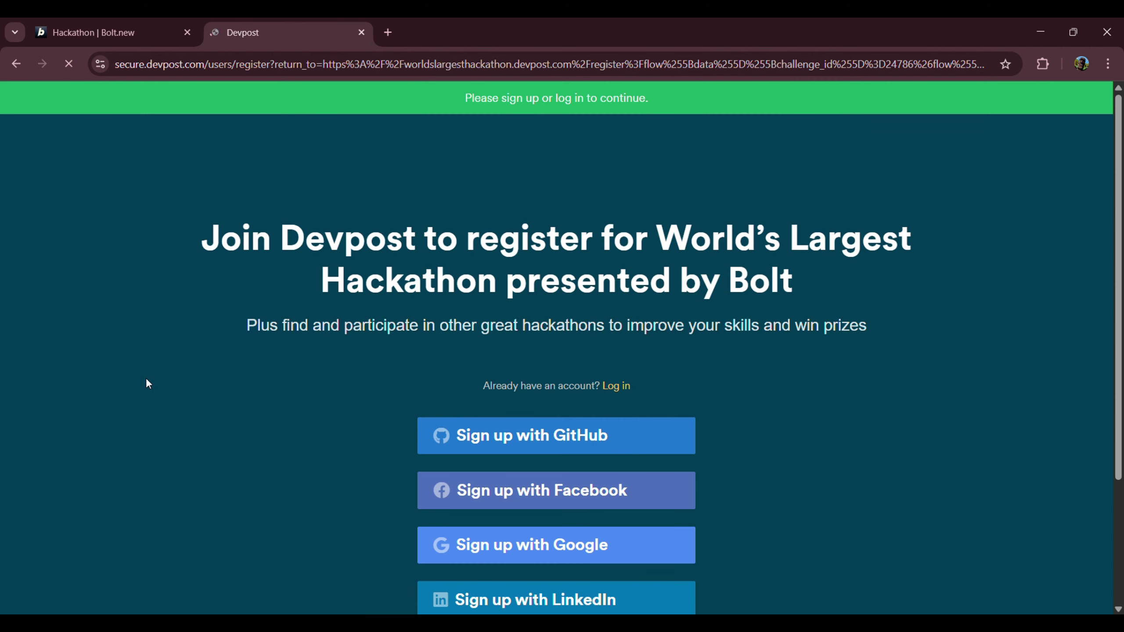
# Sign up for Devpost with the existing Google account and approve sharing its profile details
pyautogui.scroll(-3, 409, 332)
pyautogui.click(508, 406)
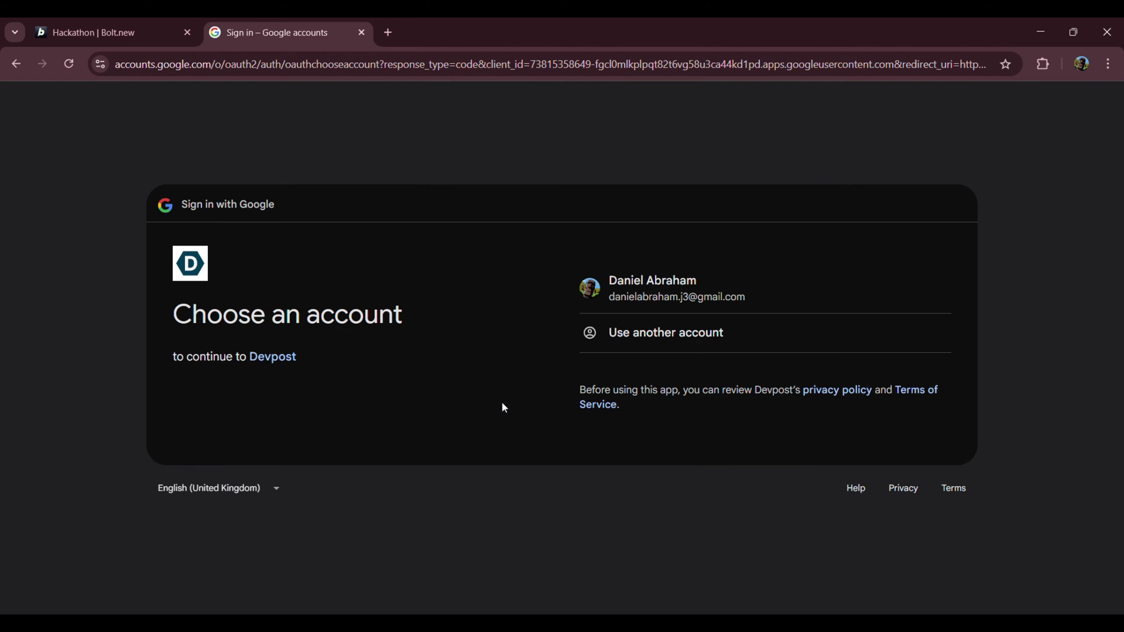
pyautogui.click(630, 312)
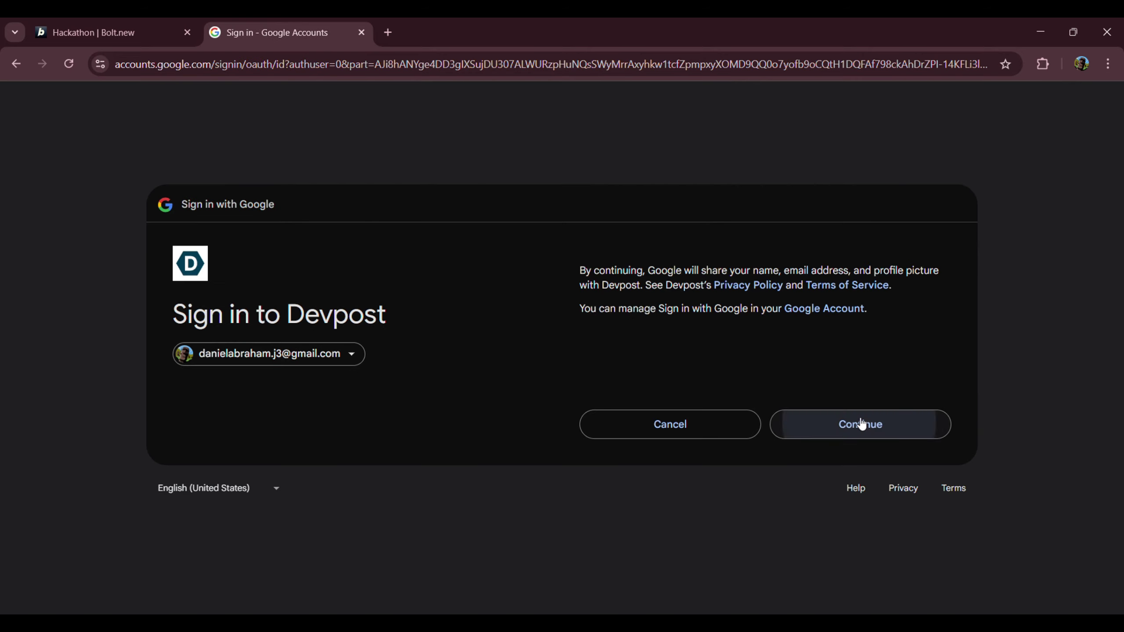
pyautogui.click(858, 423)
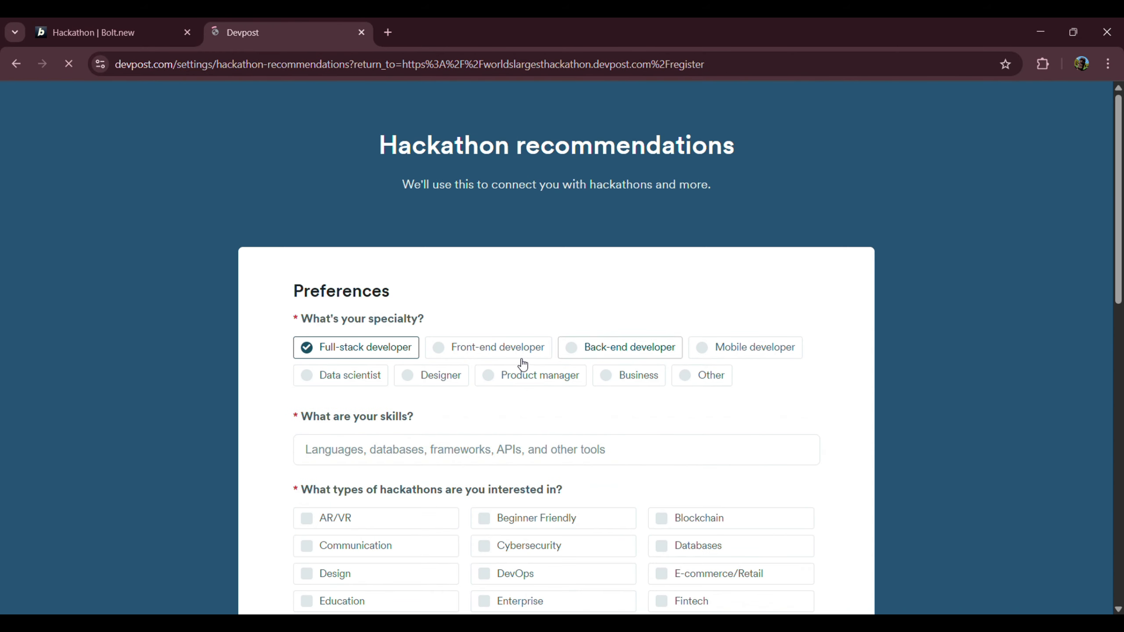
# Set the specialty to Designer and add react as a skill in the hackathon preferences
pyautogui.scroll(-3, 522, 365)
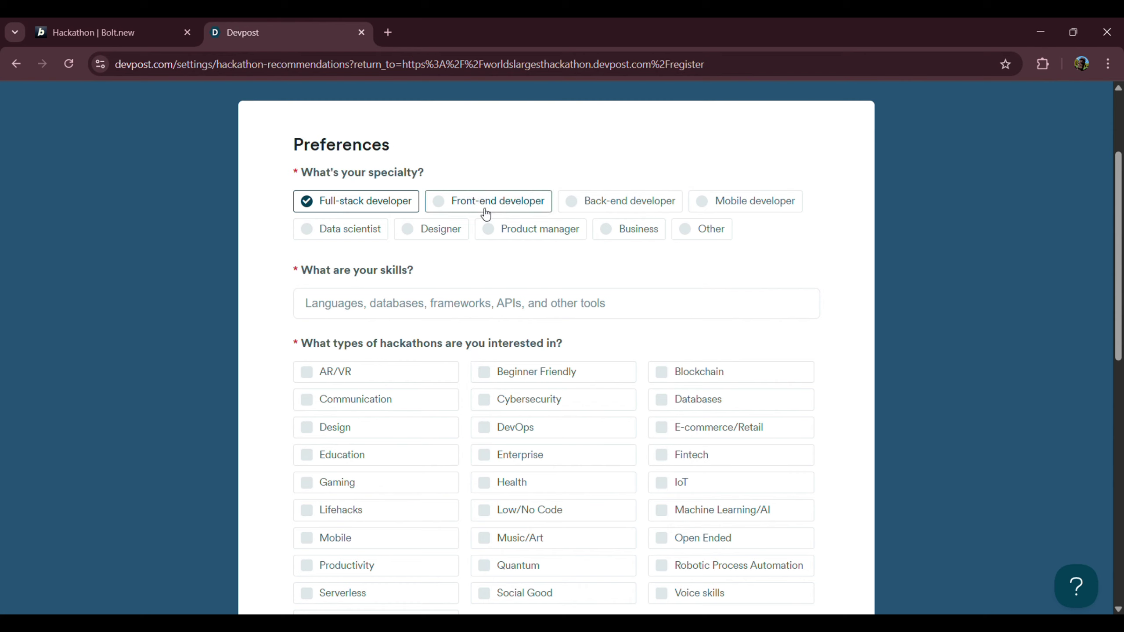
pyautogui.click(434, 228)
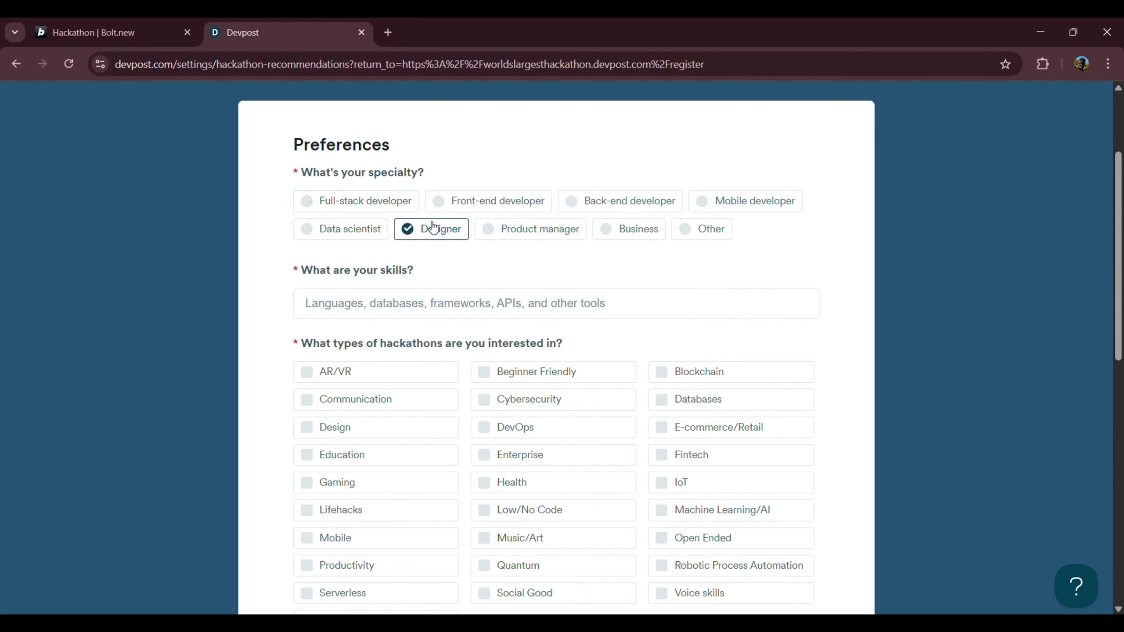
pyautogui.scroll(-3, 381, 191)
pyautogui.click(418, 168)
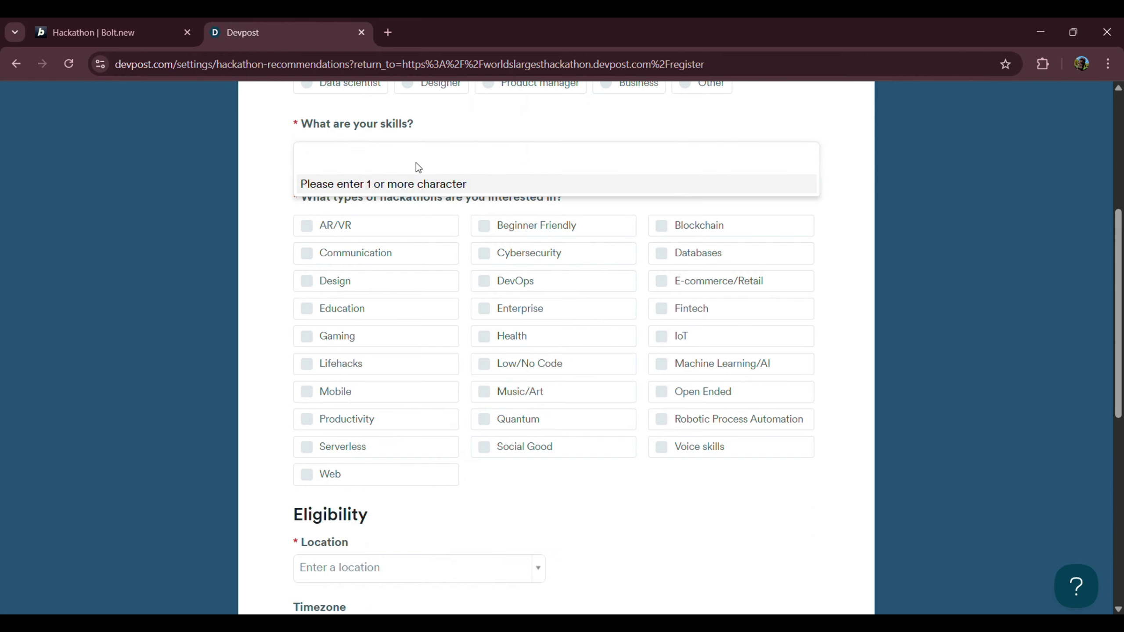
pyautogui.click(281, 157)
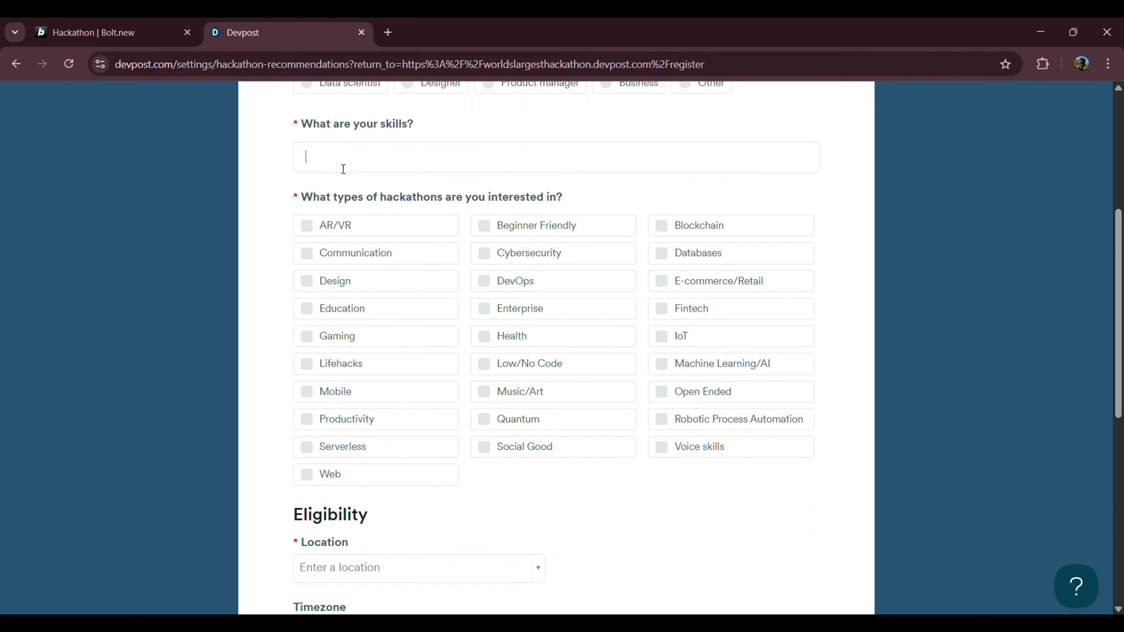
pyautogui.click(339, 168)
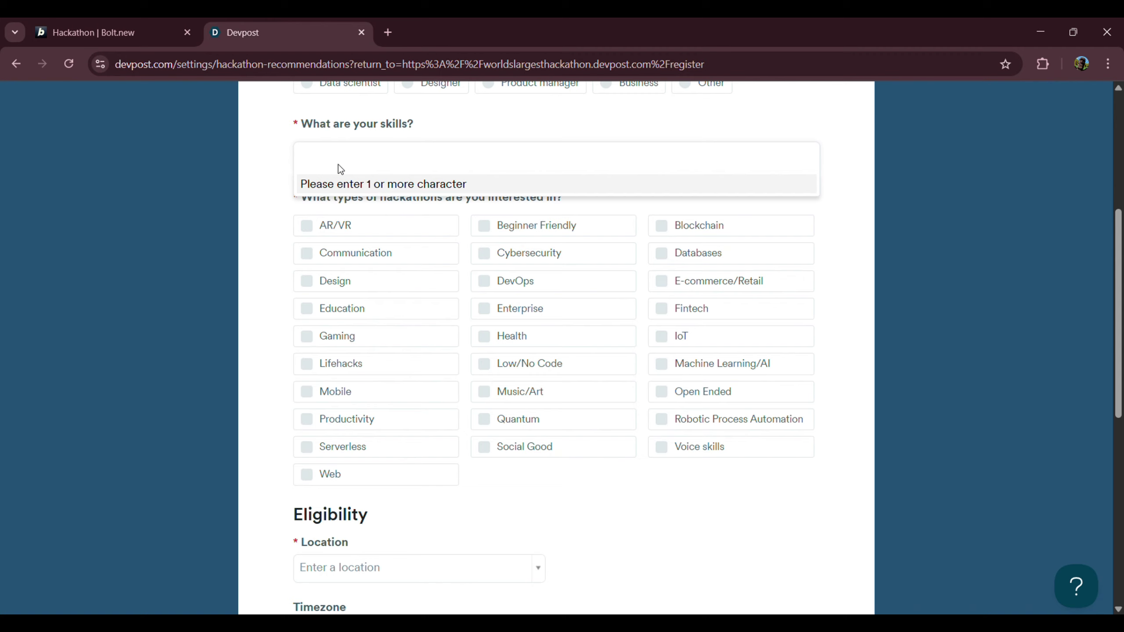
pyautogui.write('reac')
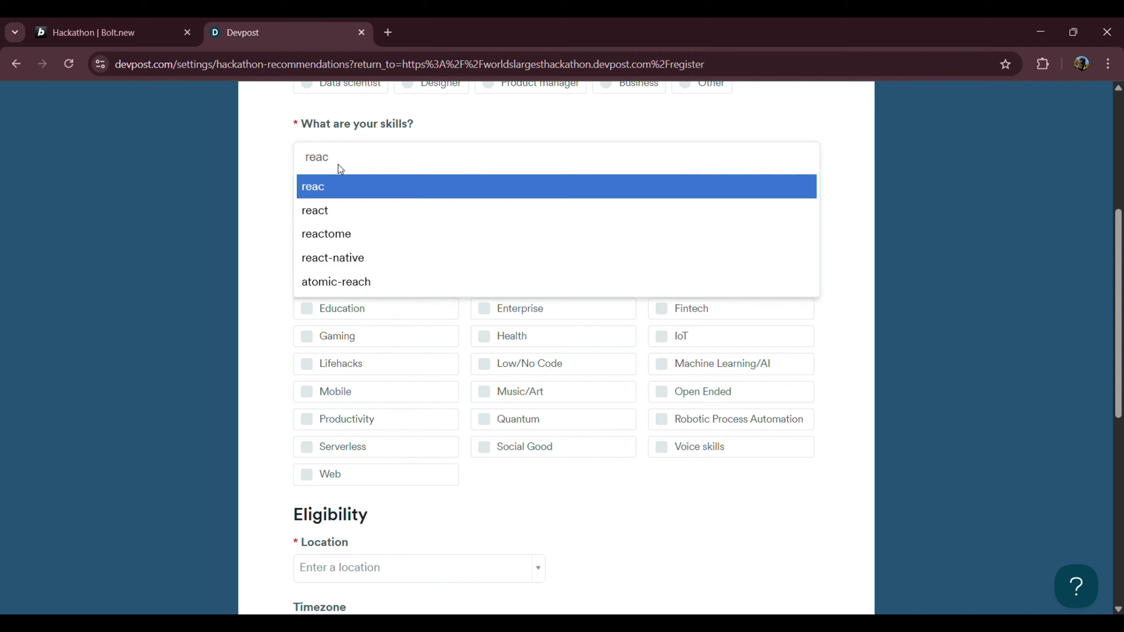
pyautogui.write('t')
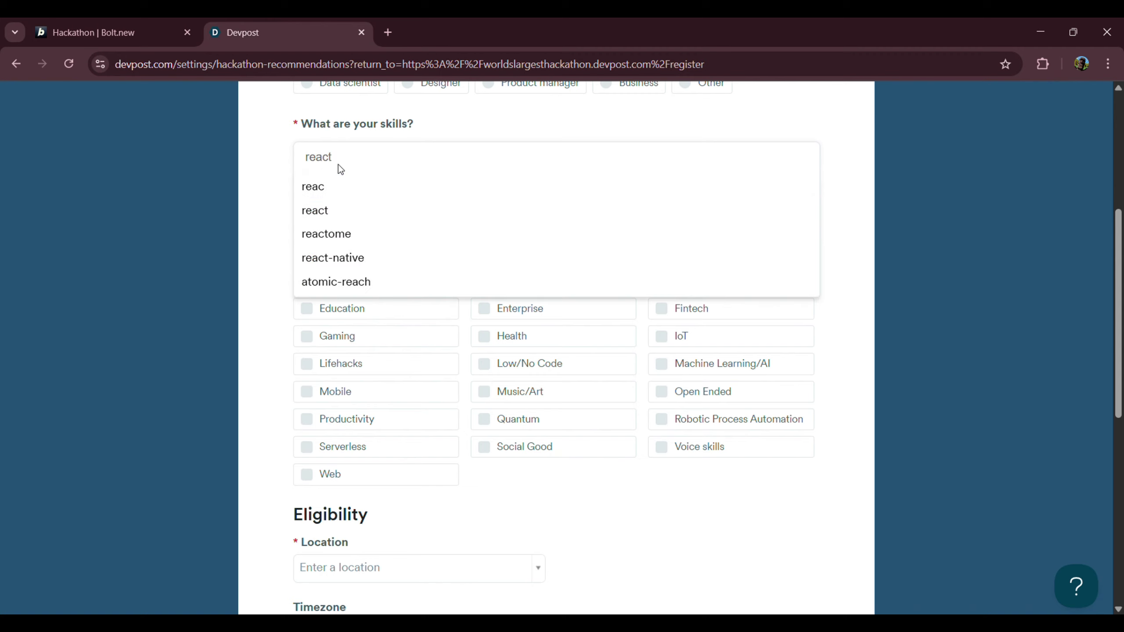
pyautogui.click(348, 191)
# Add javascript as a second skill in the hackathon preferences
pyautogui.write('js')
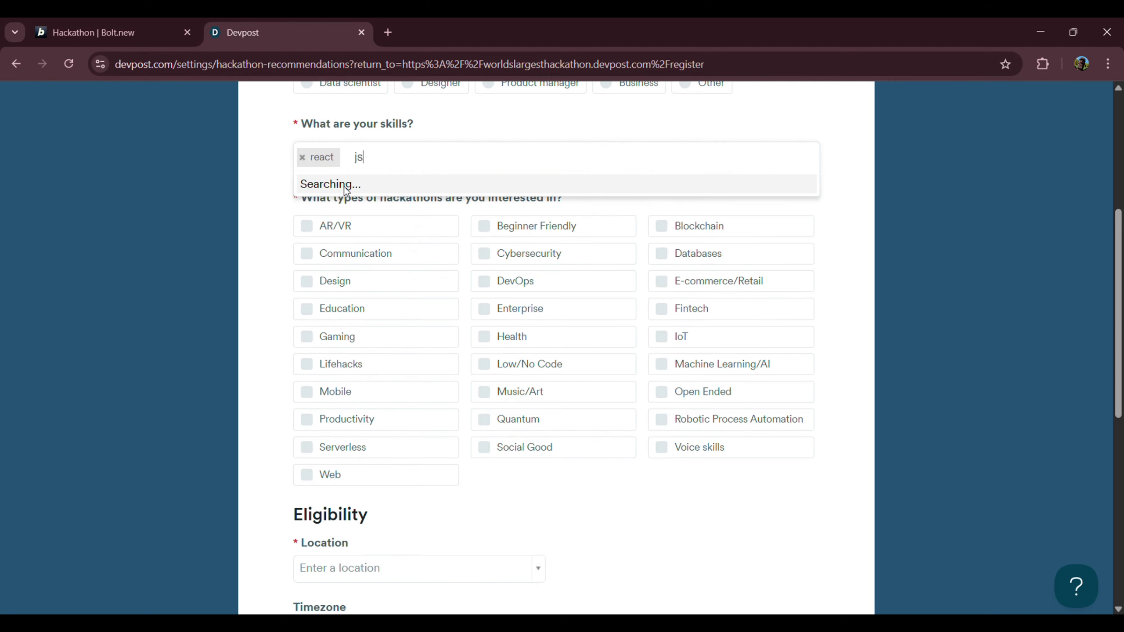
pyautogui.click(349, 192)
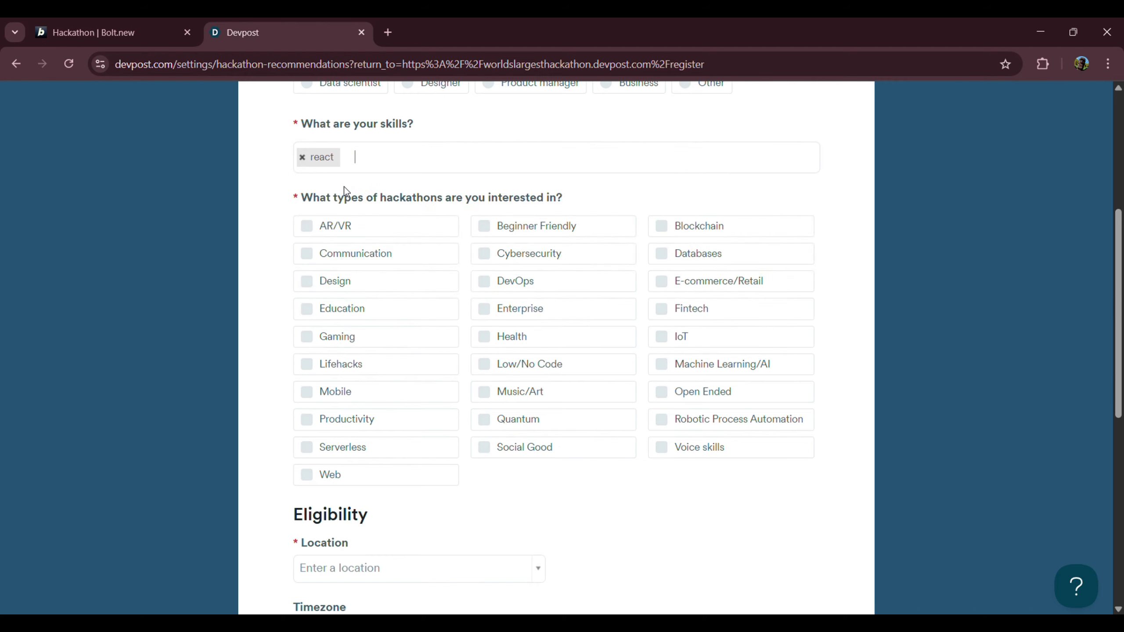
pyautogui.write('java')
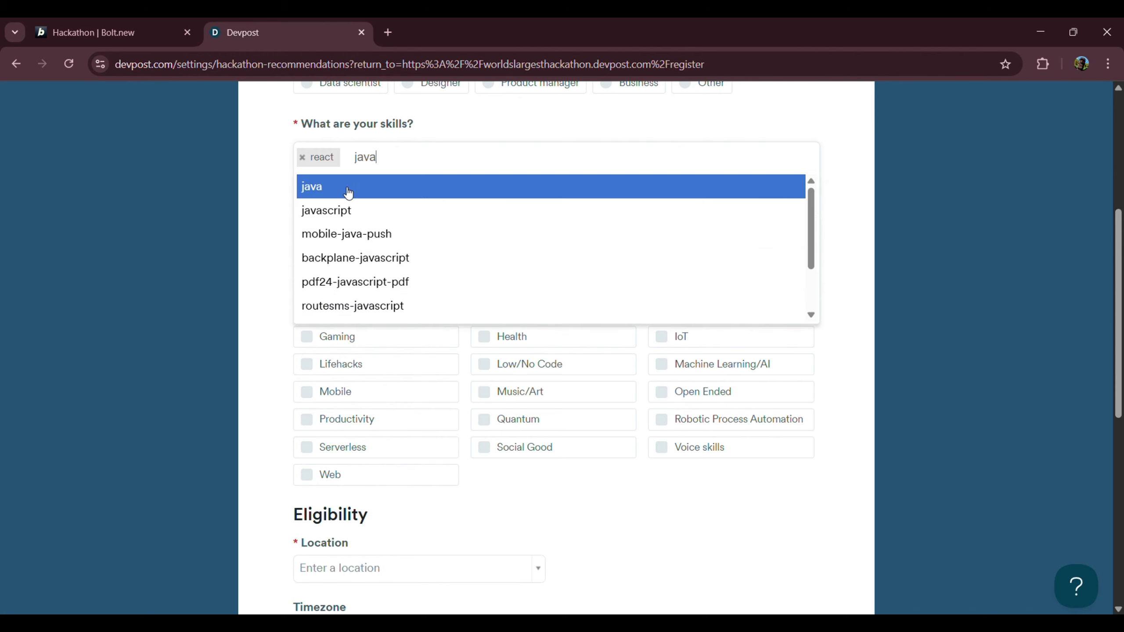
pyautogui.click(364, 205)
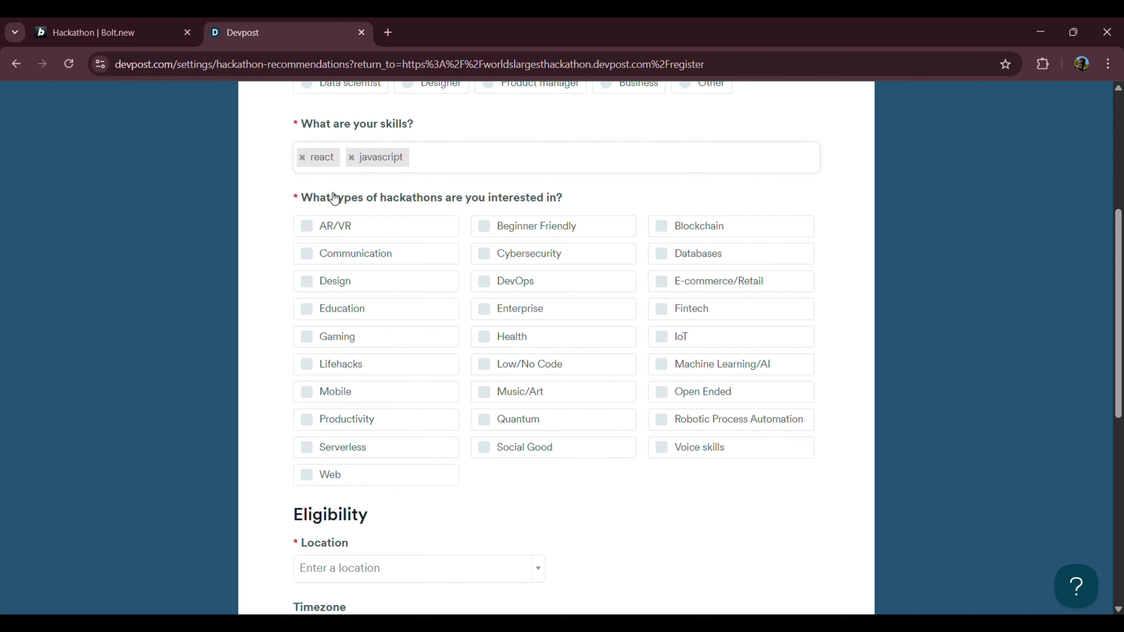
# Select Databases, Communication and Design as the hackathon types of interest
pyautogui.scroll(-3, 628, 328)
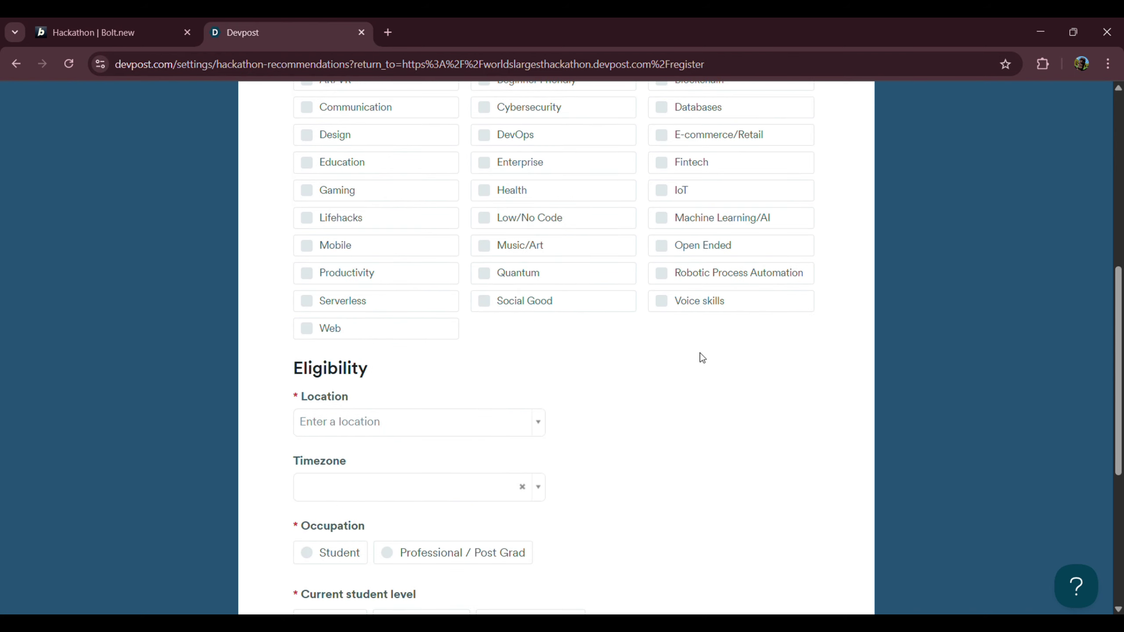
pyautogui.scroll(2, 415, 275)
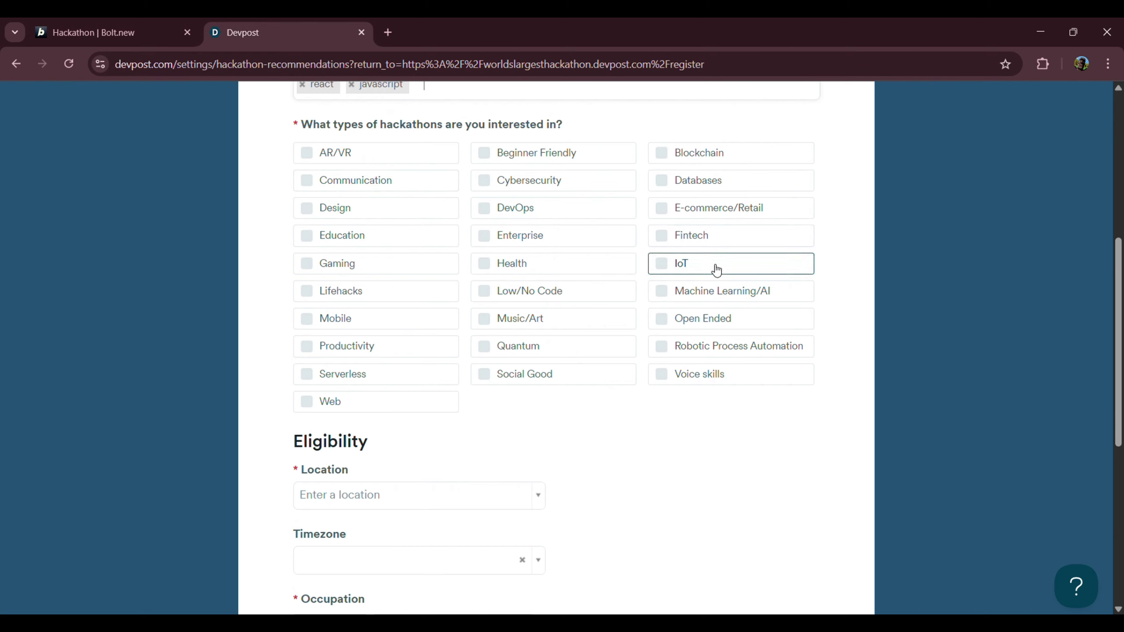
pyautogui.click(664, 181)
pyautogui.click(376, 182)
pyautogui.click(363, 218)
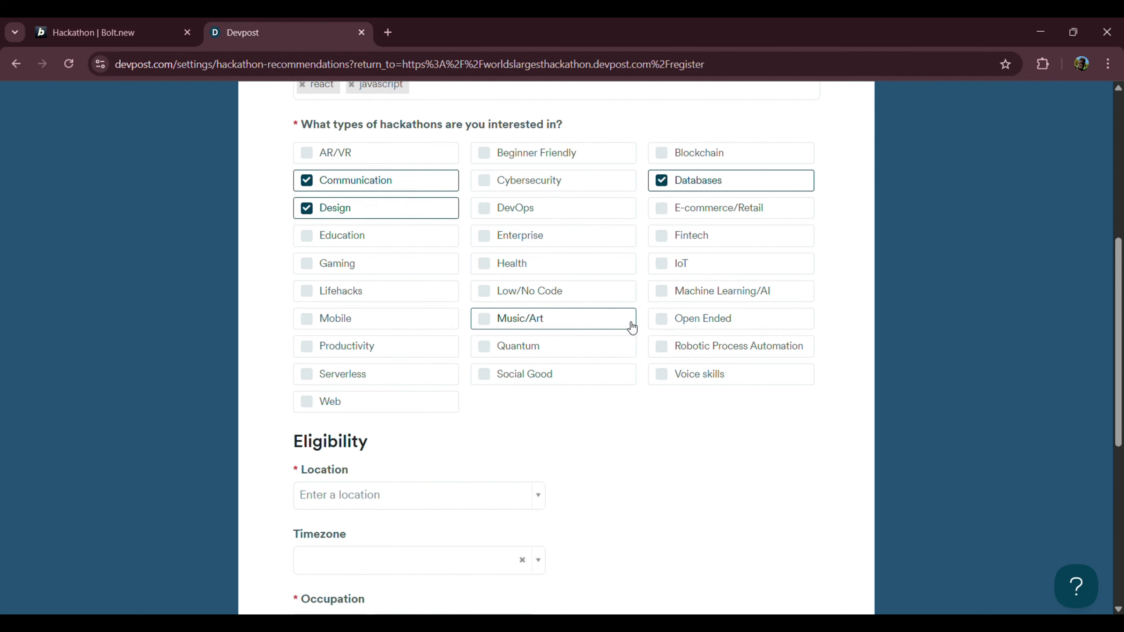
# Open the required location field in the eligibility section of the hackathon preferences
pyautogui.scroll(-6, 477, 353)
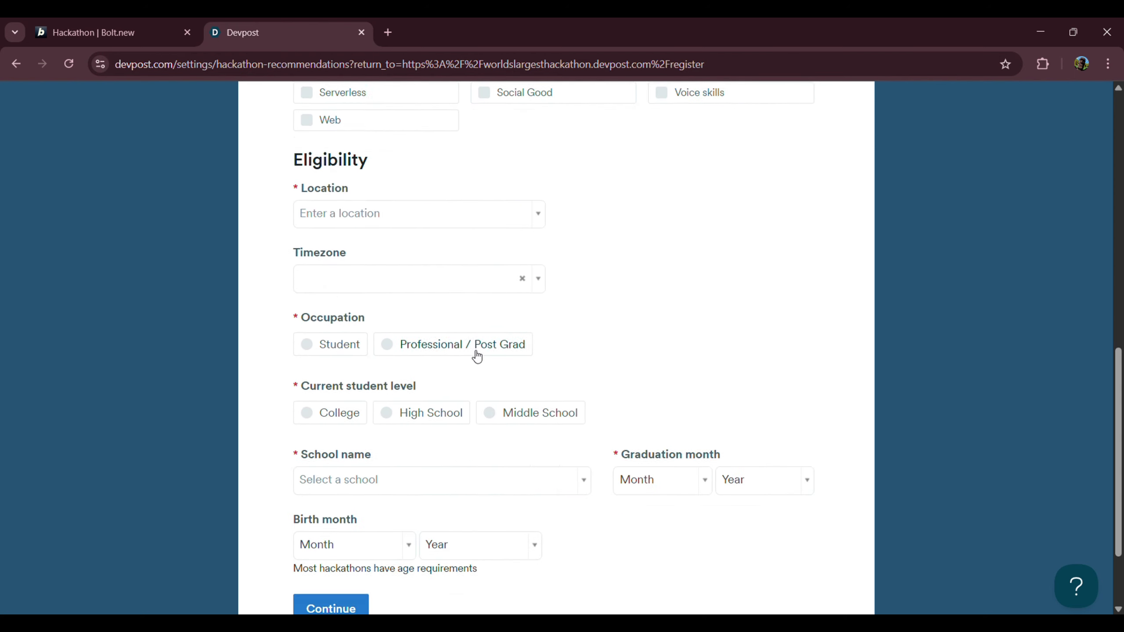
pyautogui.scroll(2, 406, 278)
pyautogui.scroll(-2, 381, 221)
pyautogui.click(381, 202)
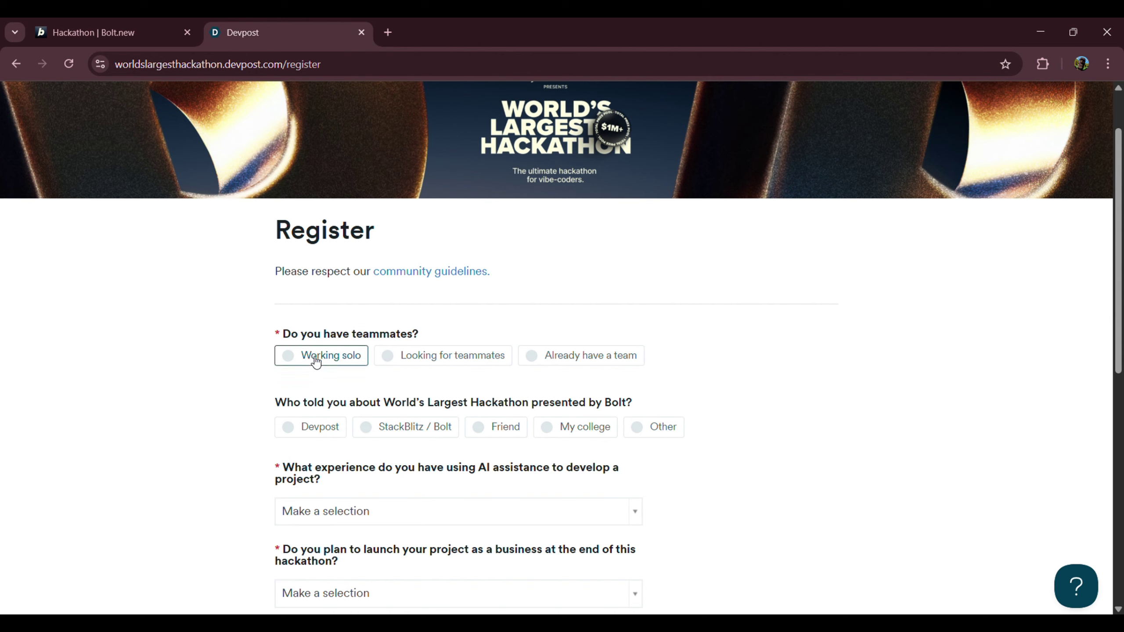
# Set the teammates answer to Working solo and name Devpost as the source that told you about the hackathon
pyautogui.click(412, 361)
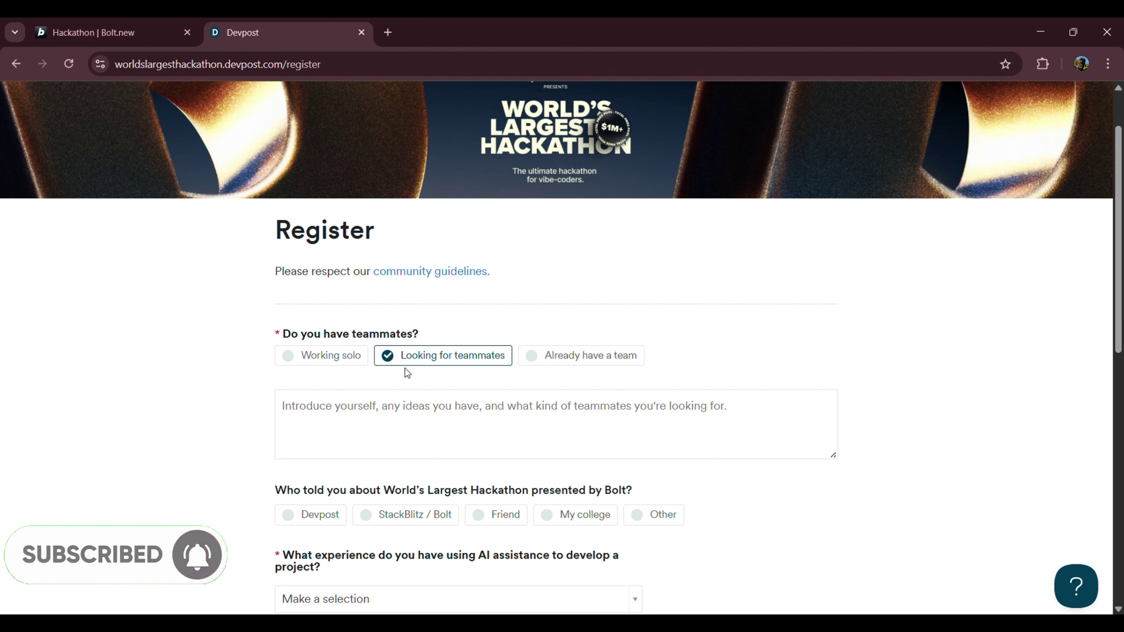
pyautogui.click(389, 436)
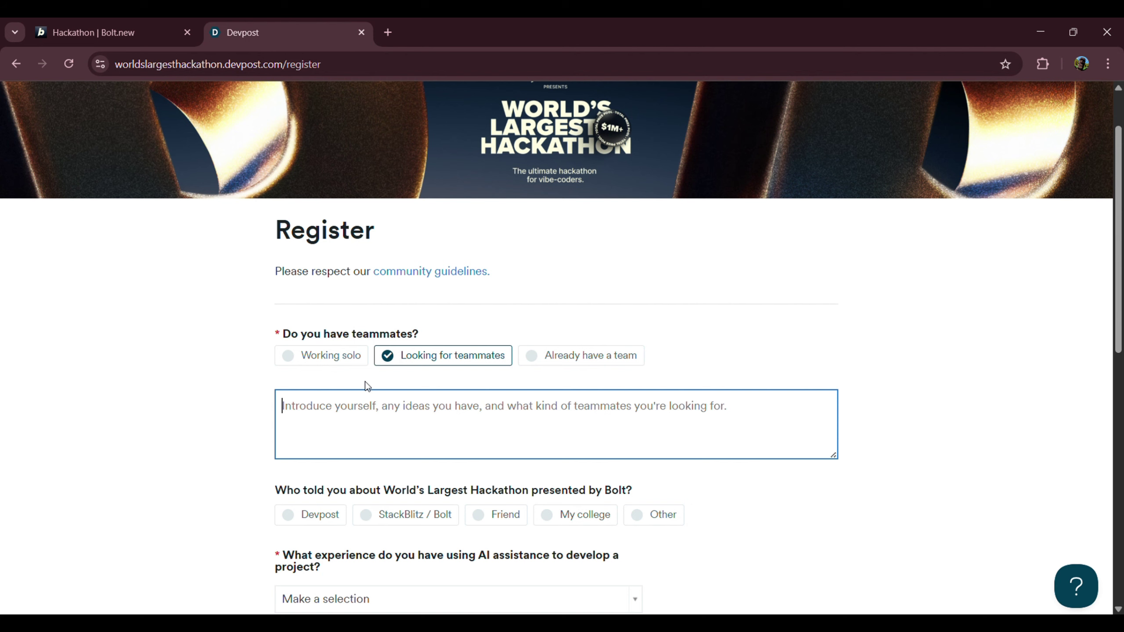
pyautogui.click(362, 360)
pyautogui.scroll(-3, 376, 367)
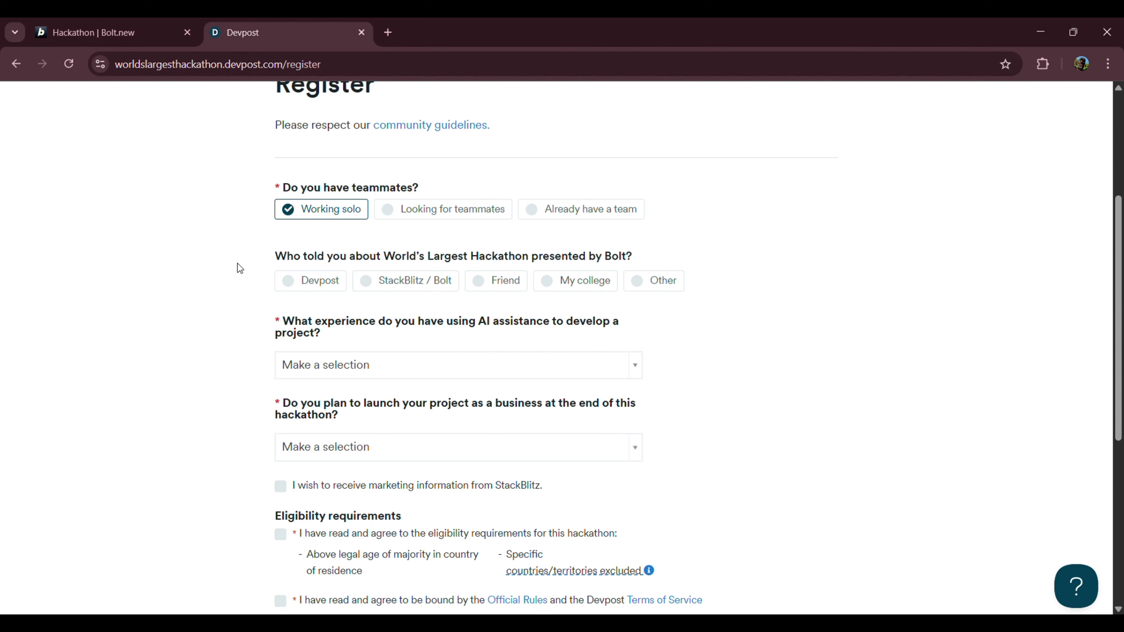
pyautogui.click(318, 285)
# Set the AI assistance experience to Beginner and answer Yes to launching the project as a business
pyautogui.scroll(-3, 399, 319)
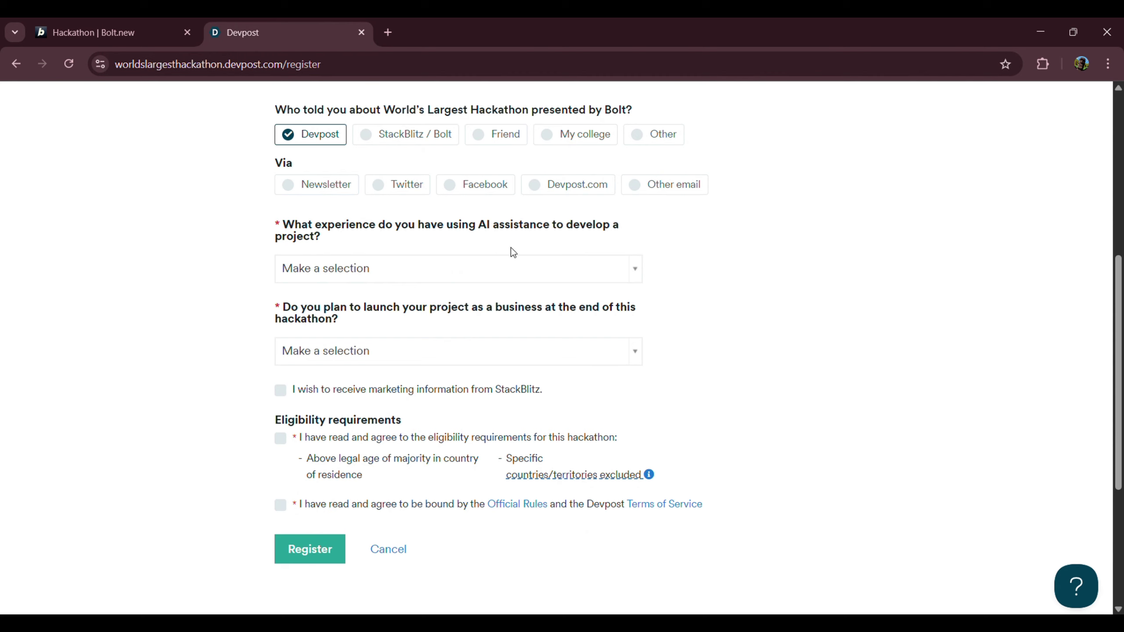
pyautogui.click(478, 265)
pyautogui.click(374, 366)
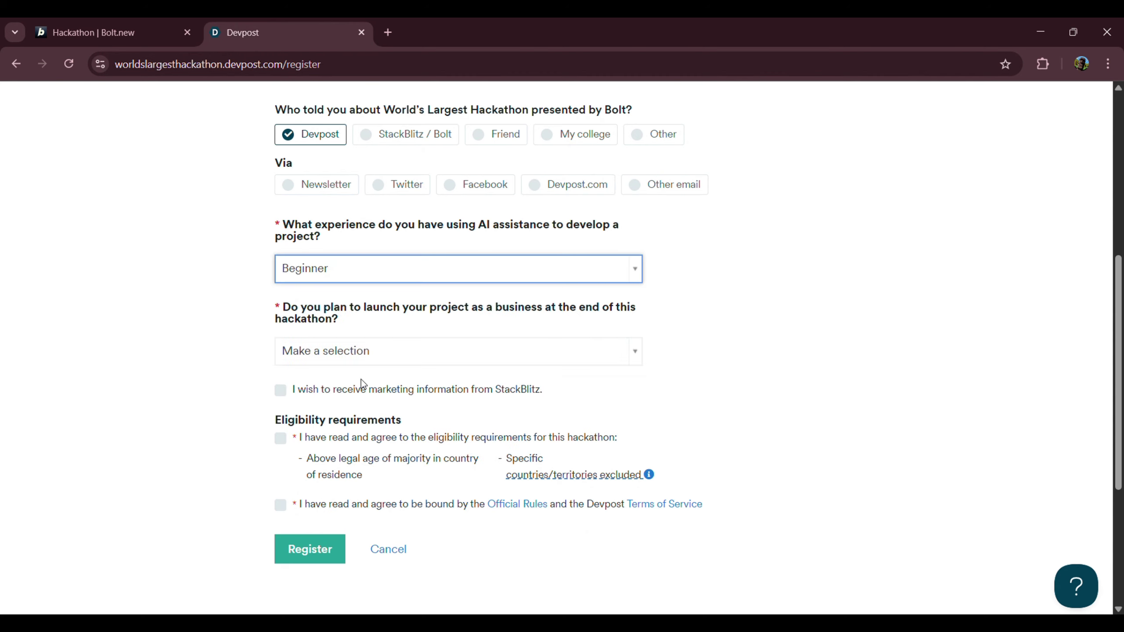
pyautogui.click(354, 352)
pyautogui.click(378, 420)
# Agree to the eligibility requirements, the Official Rules and the Terms of Service, and submit the hackathon registration
pyautogui.scroll(-5, 325, 338)
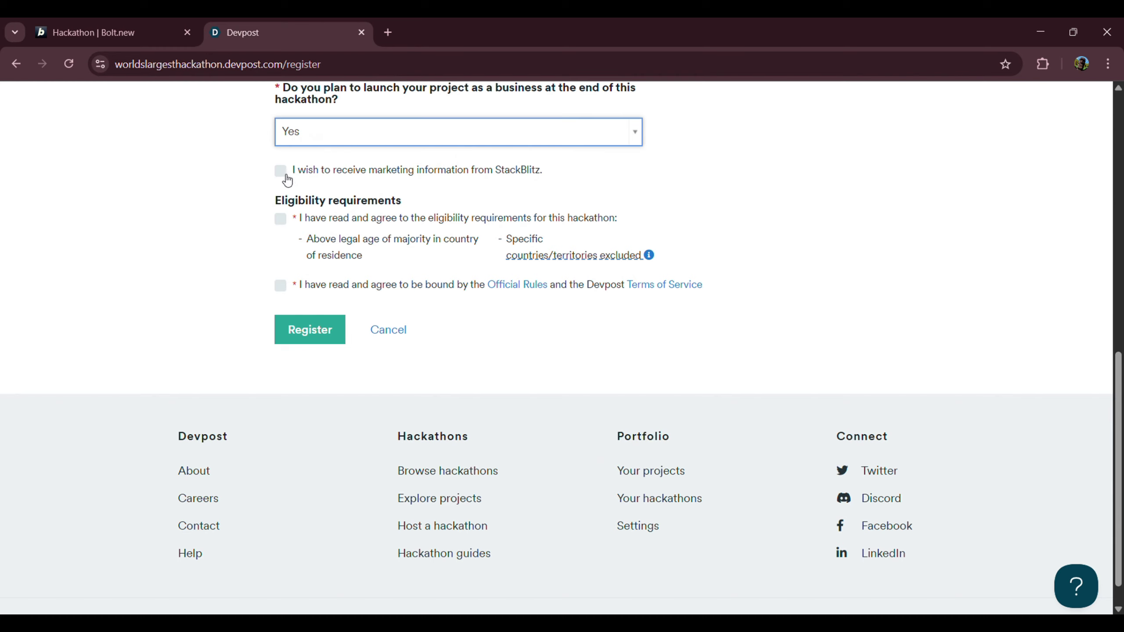
pyautogui.click(290, 245)
pyautogui.click(283, 286)
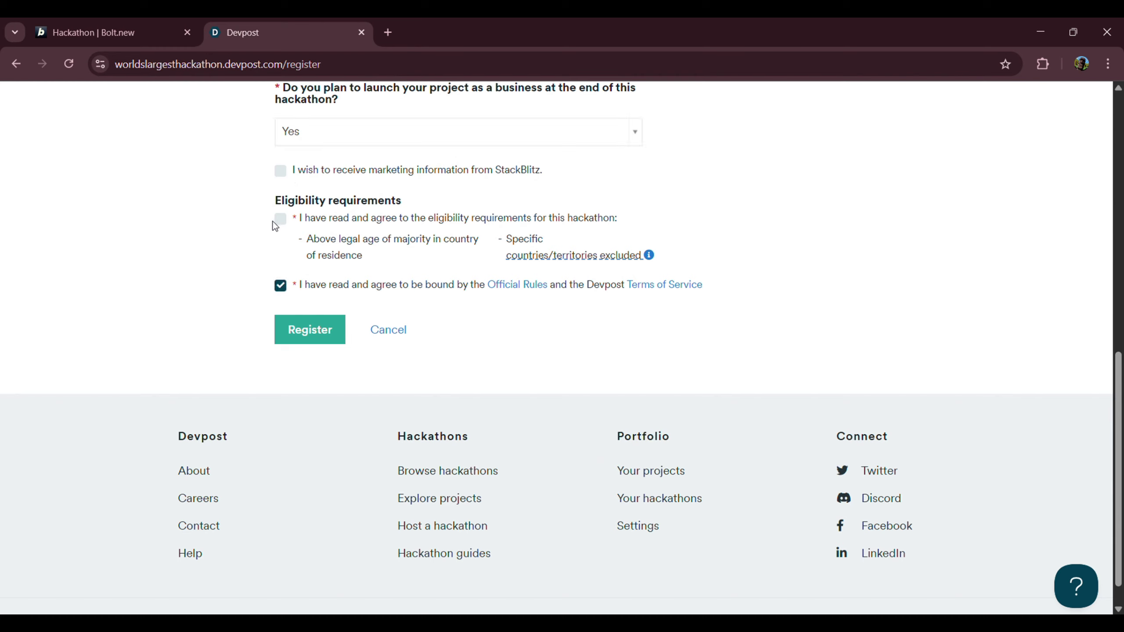
pyautogui.click(306, 337)
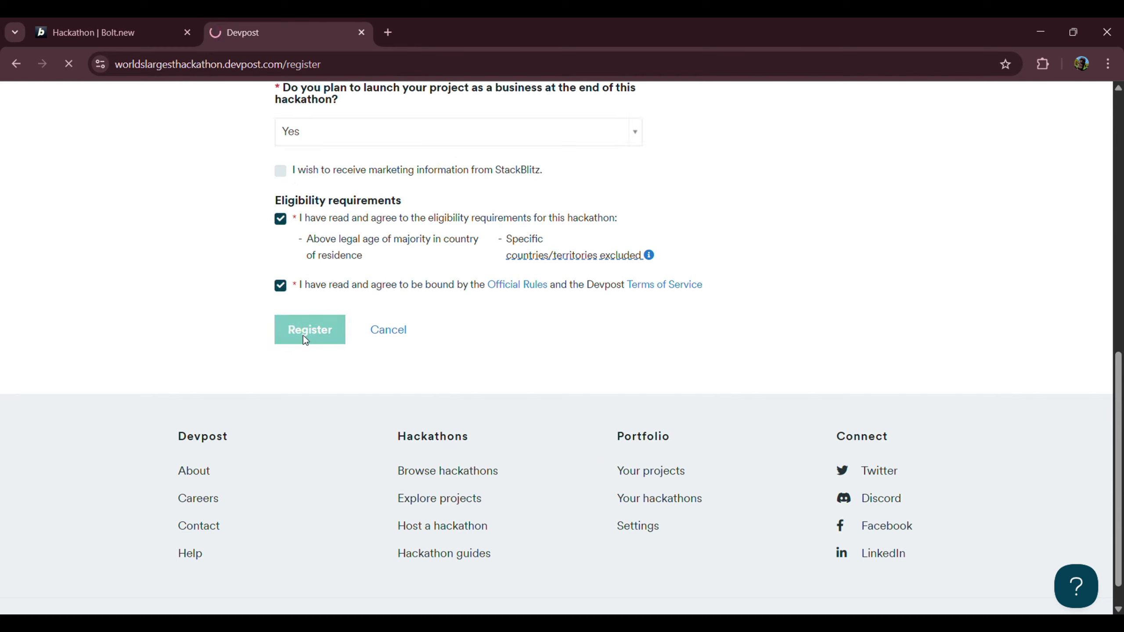